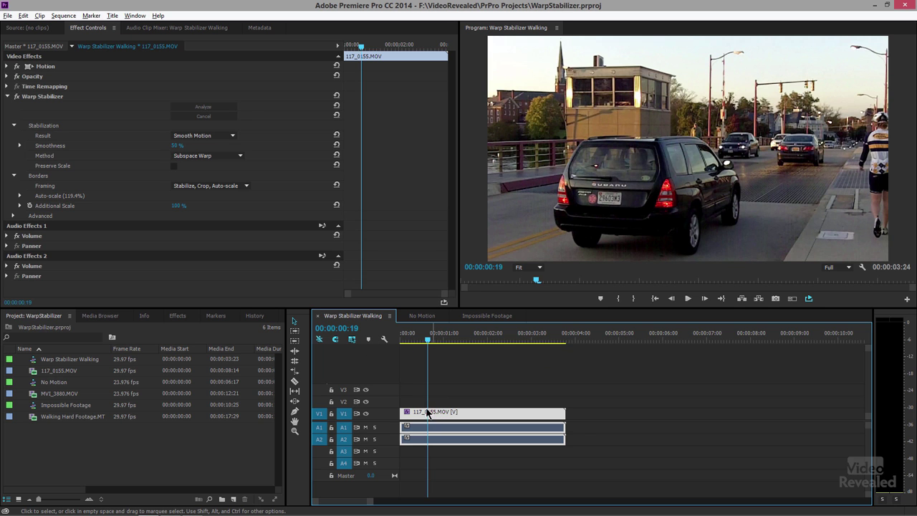
Step: Filter the Effects panel to 'warp', then play the stabilized clip and return to its start
click(177, 315)
click(57, 328)
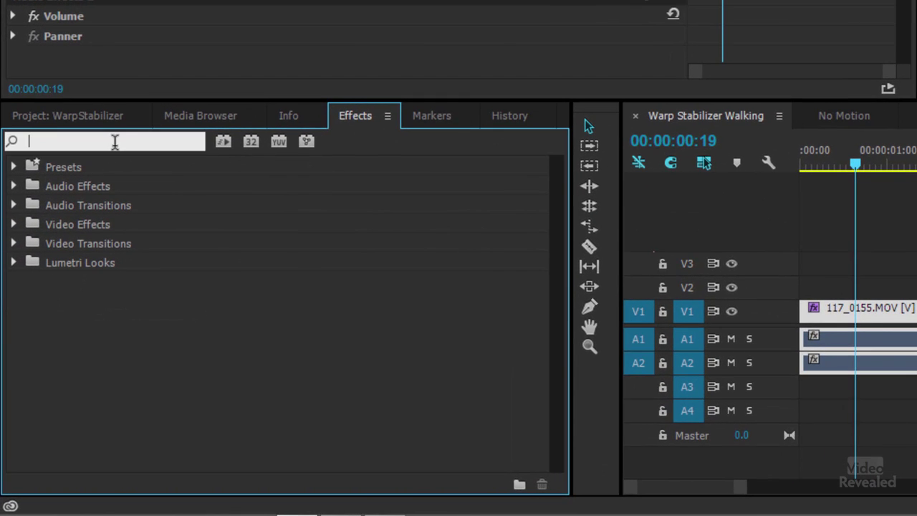
text(warp)
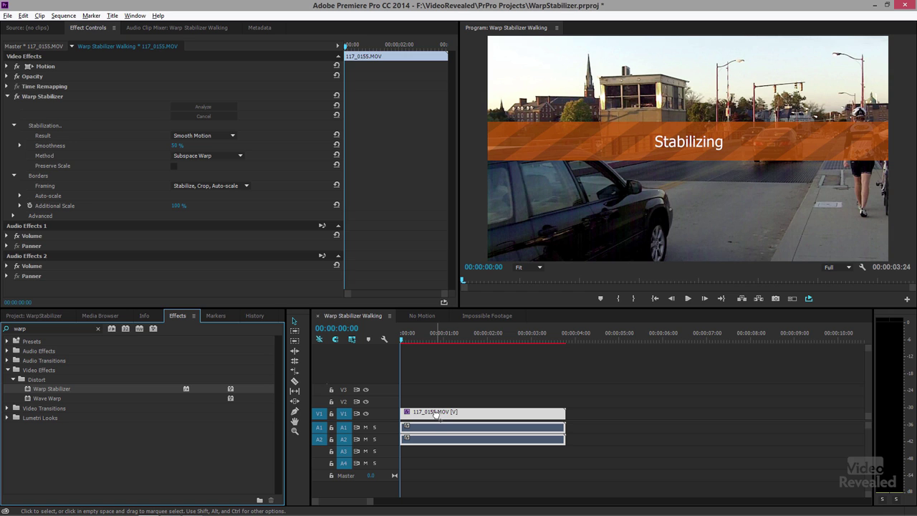
key(space)
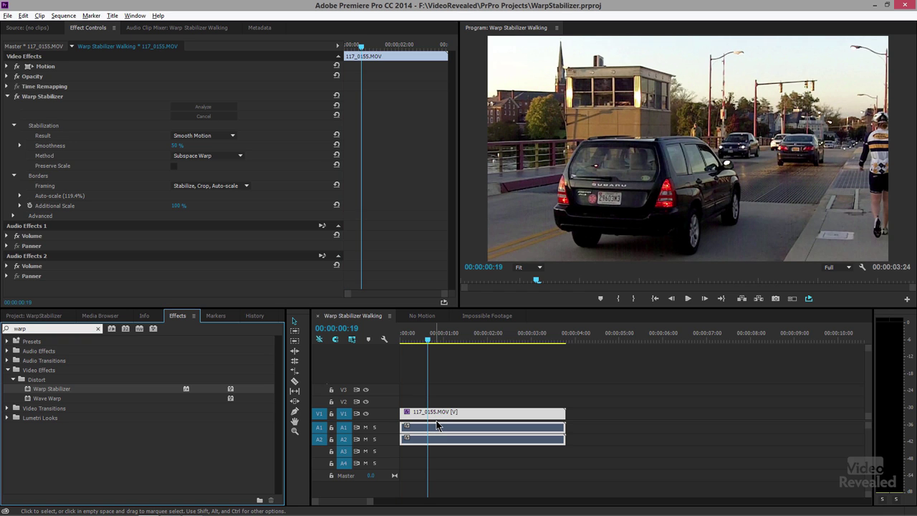
drag(430, 342, 399, 345)
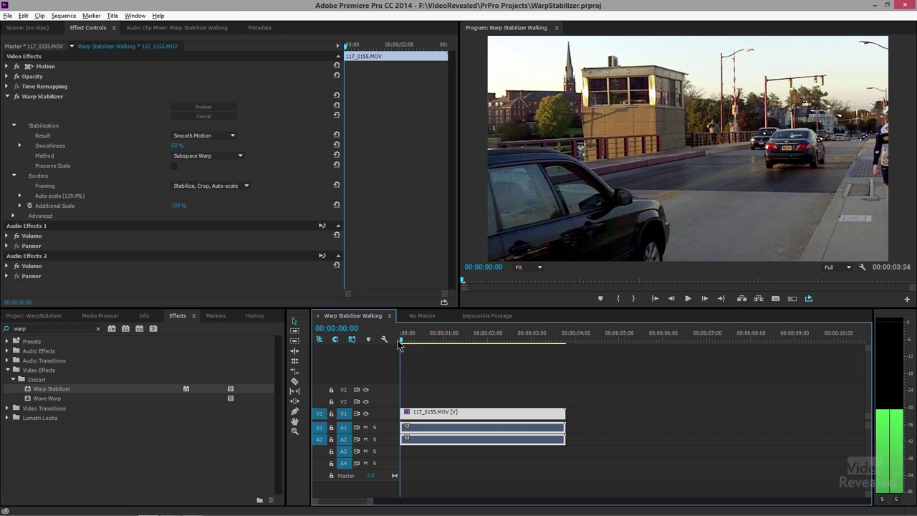
key(space)
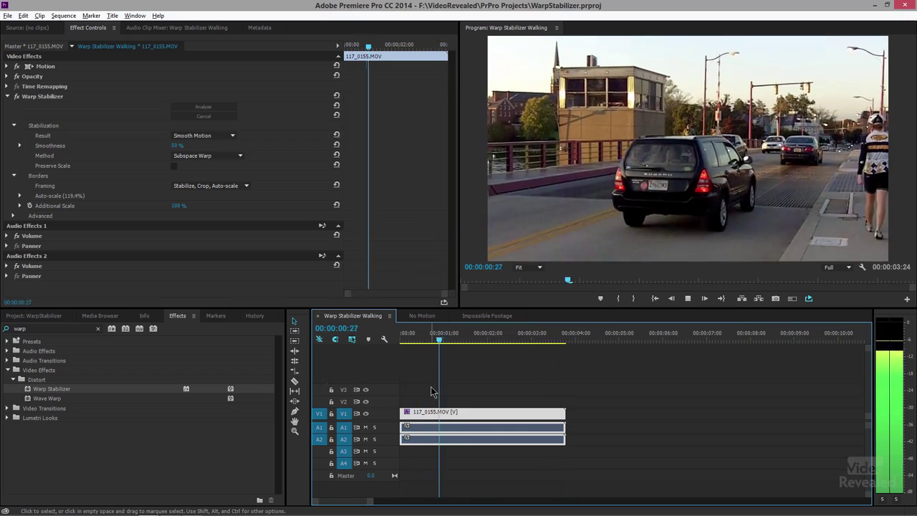
click(16, 97)
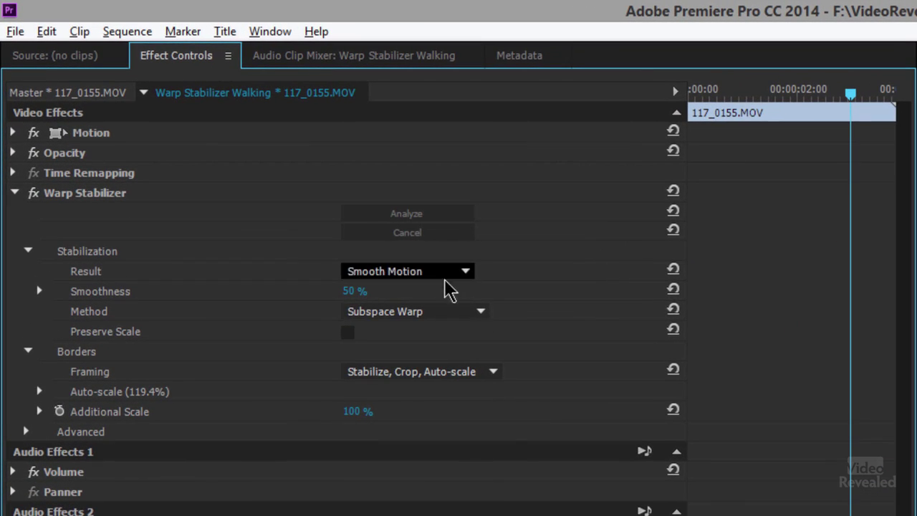
click(464, 272)
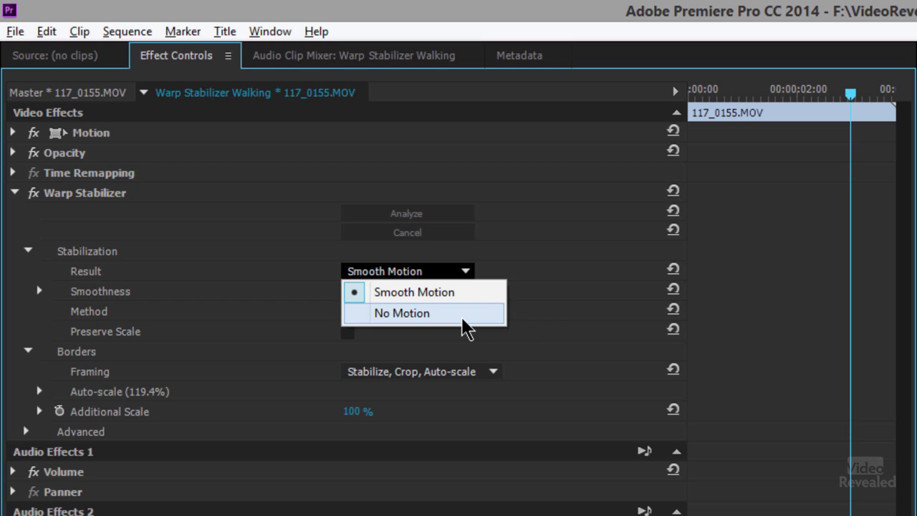
Step: Keep Result at Smooth Motion and change the stabilization Method from Subspace Warp to Position
click(555, 279)
click(462, 322)
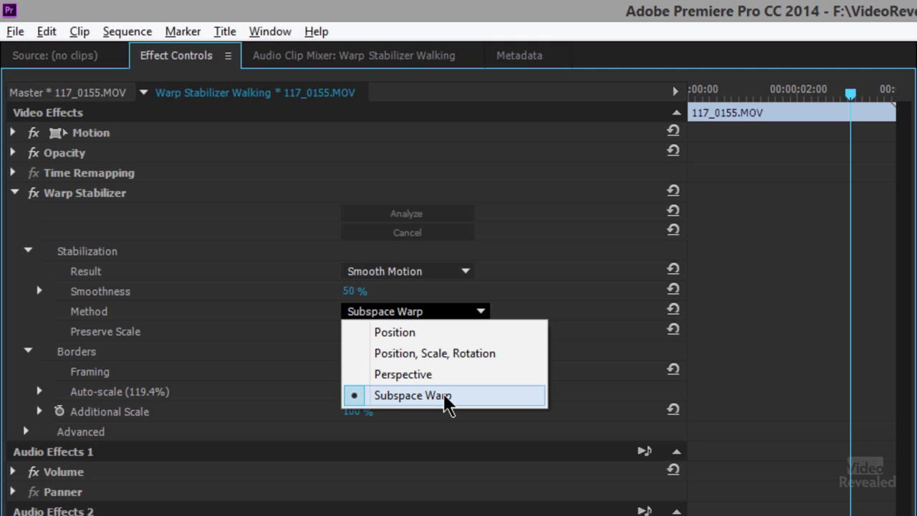
click(445, 334)
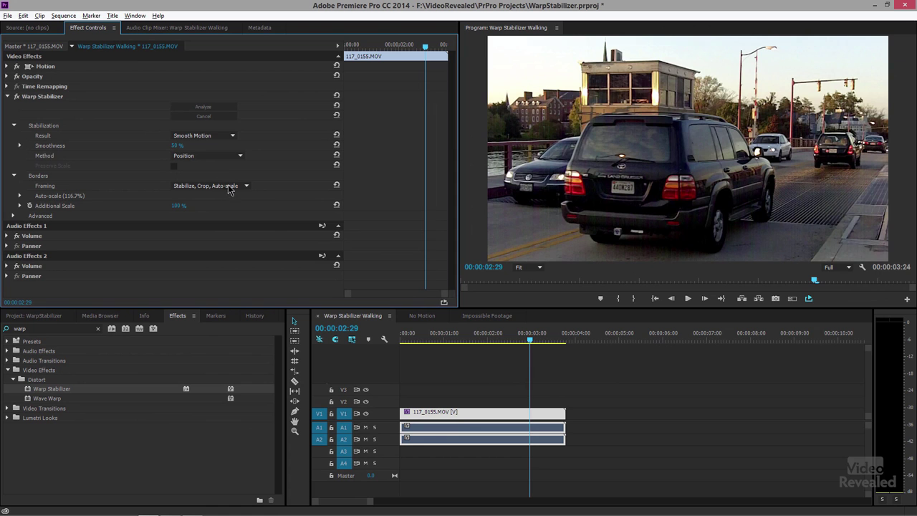
Step: Change the Borders Framing option to Stabilize Only so the clip isn't cropped or scaled
click(228, 185)
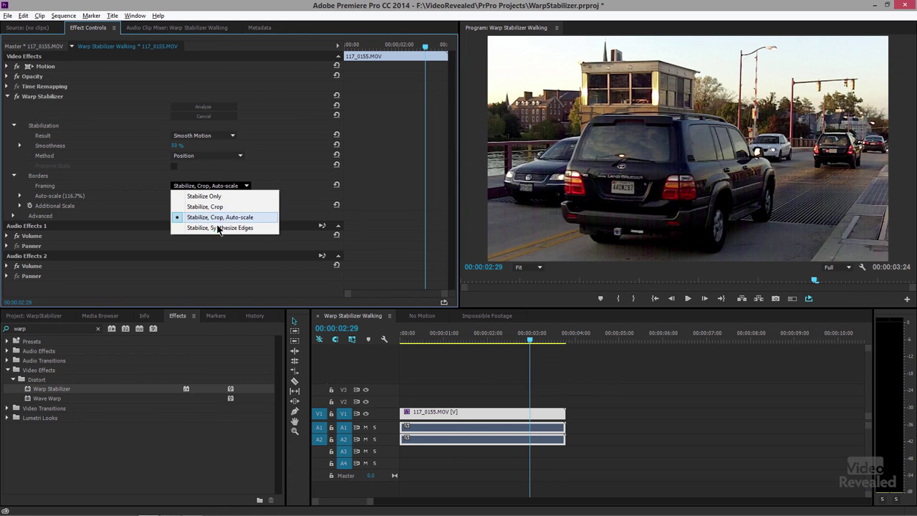
click(208, 197)
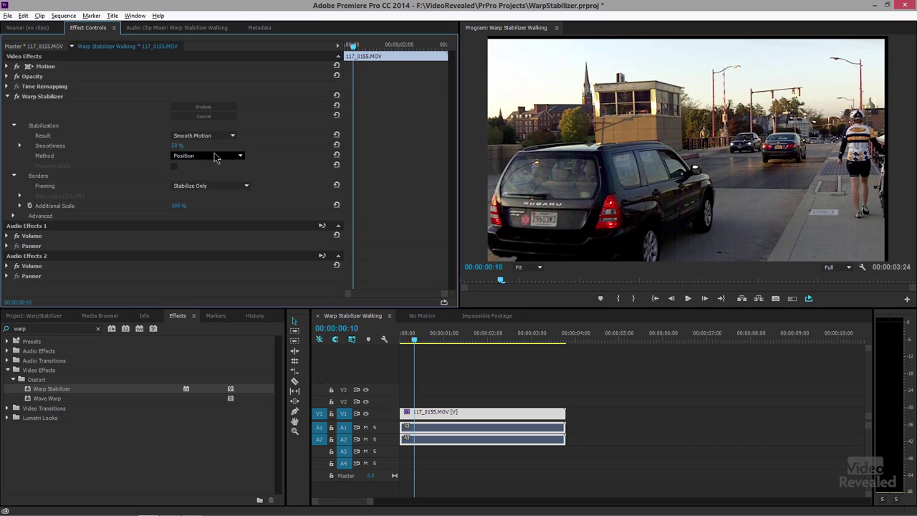
Step: Restore Borders Framing to Stabilize, Crop, Auto-scale, leaving Position as the method
click(215, 155)
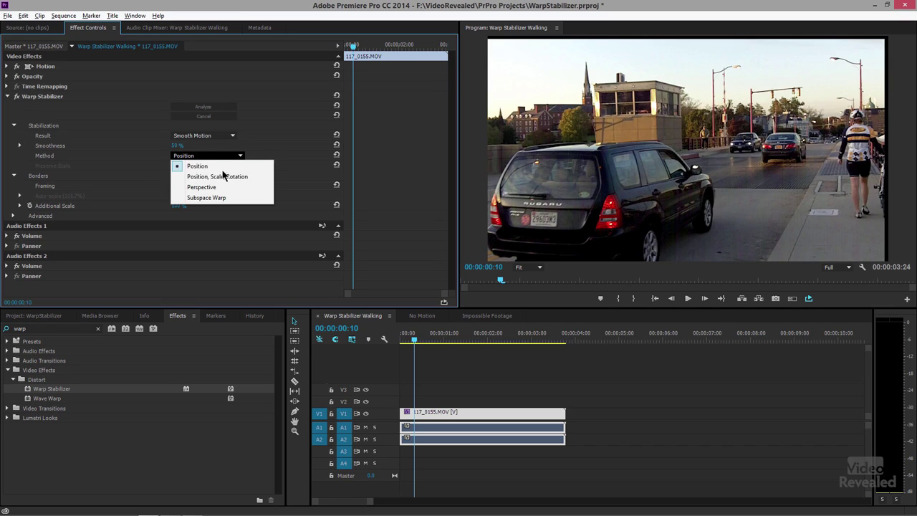
click(231, 233)
click(226, 186)
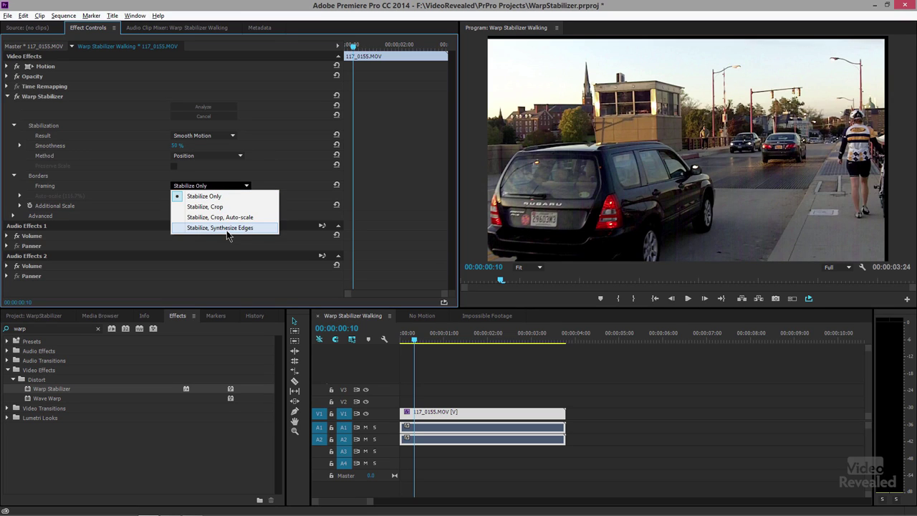
click(230, 217)
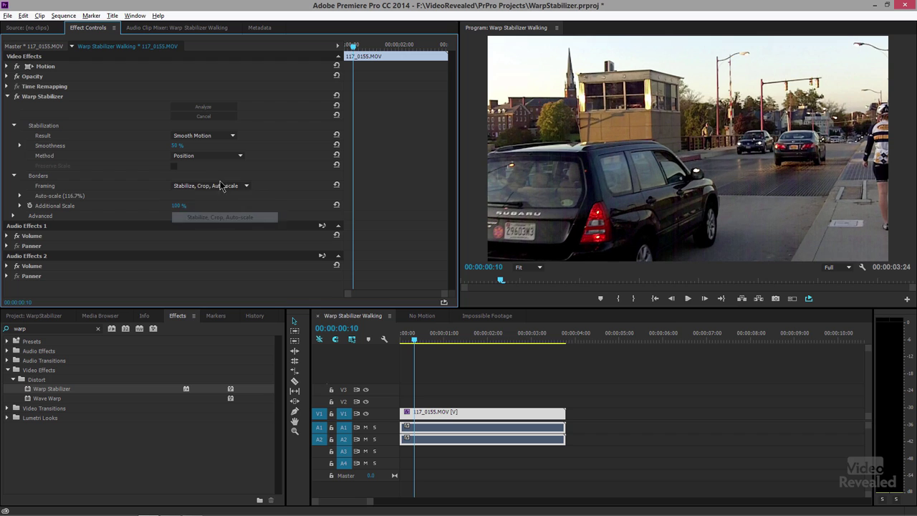
Step: Switch the method back to Subspace Warp and play the clip, now auto-scaled 119.0%
click(219, 159)
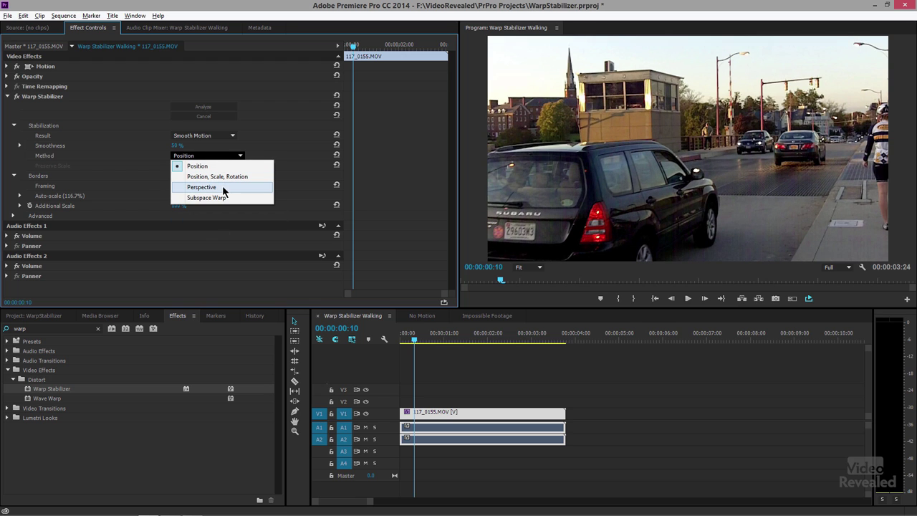
click(227, 200)
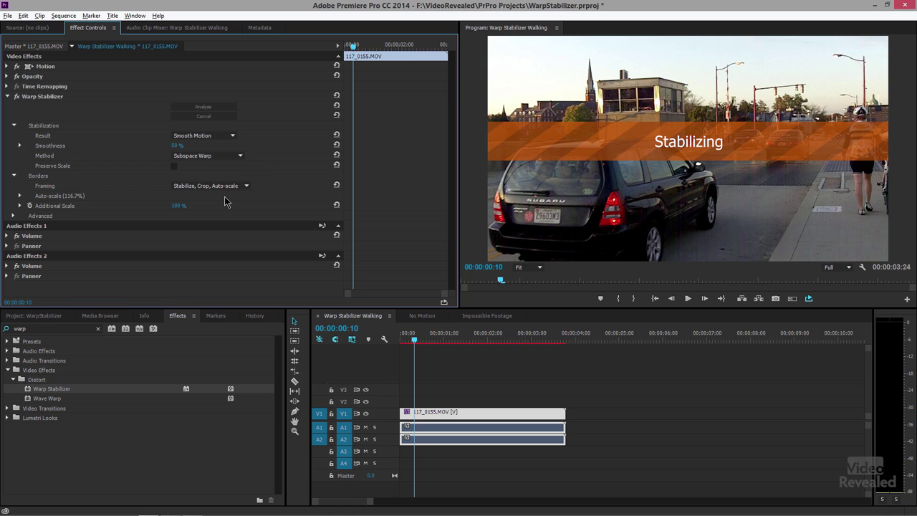
key(space)
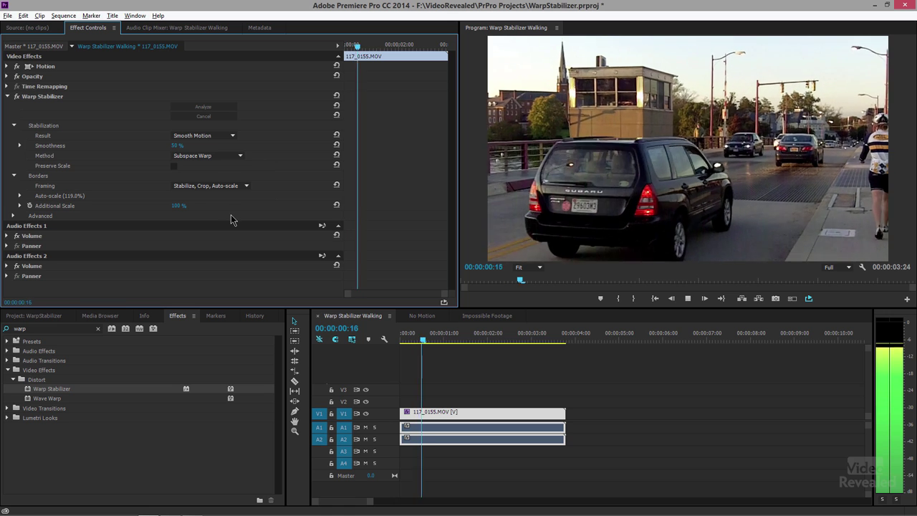
click(225, 186)
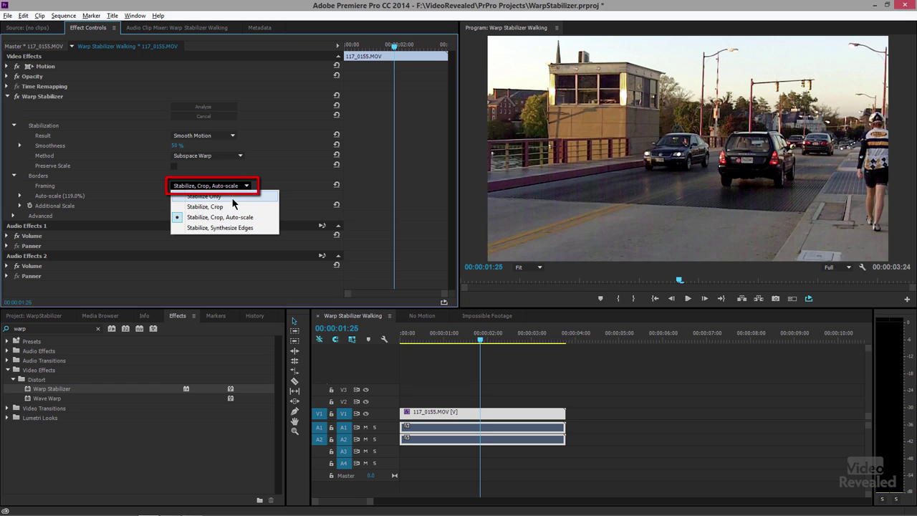
click(232, 197)
key(space)
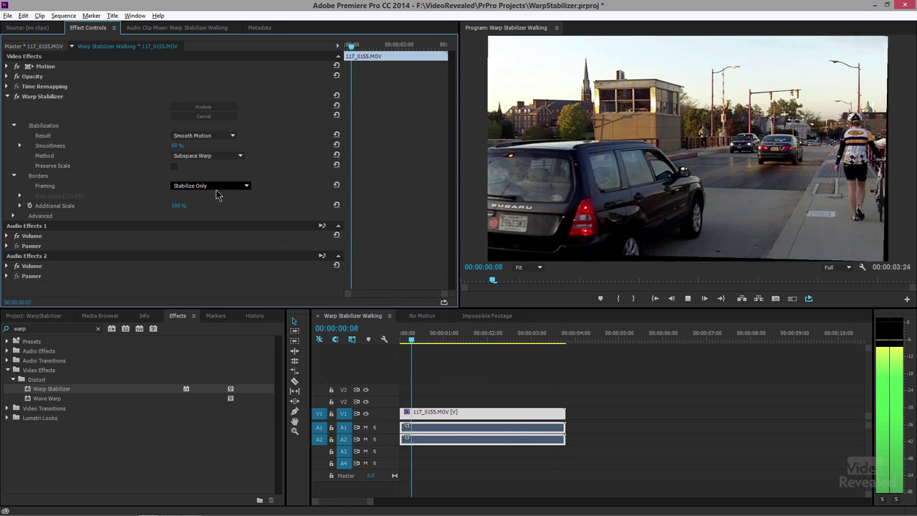
click(215, 187)
click(221, 208)
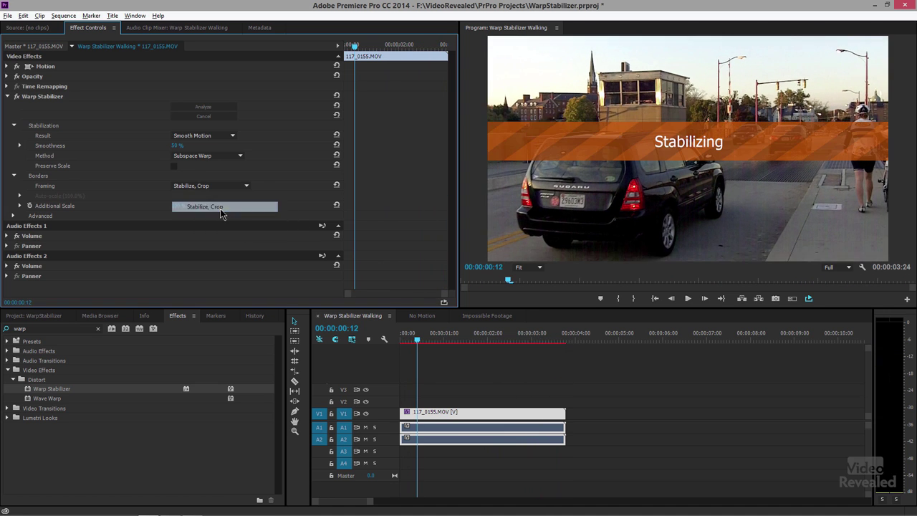
key(space)
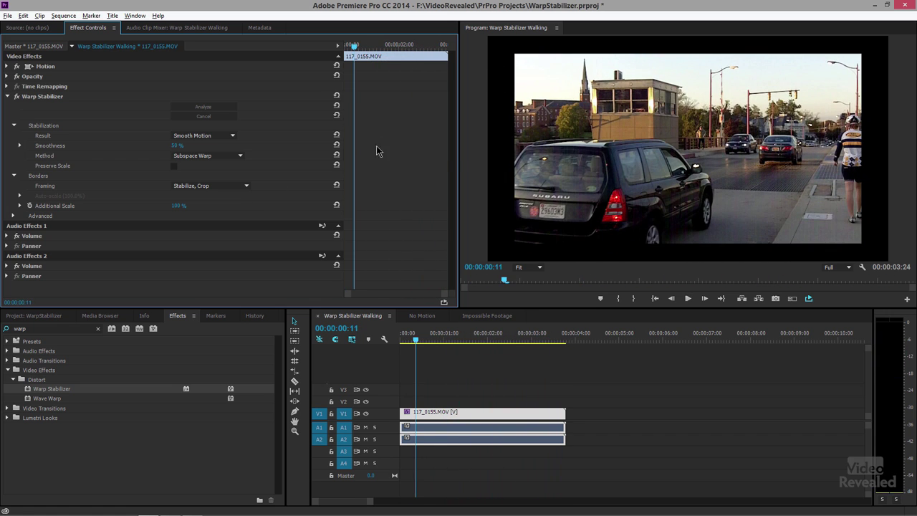
click(227, 188)
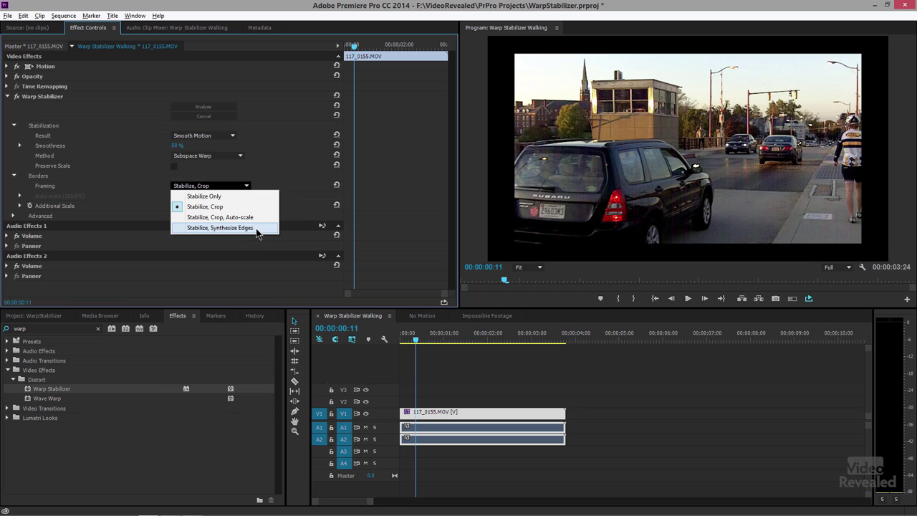
click(257, 216)
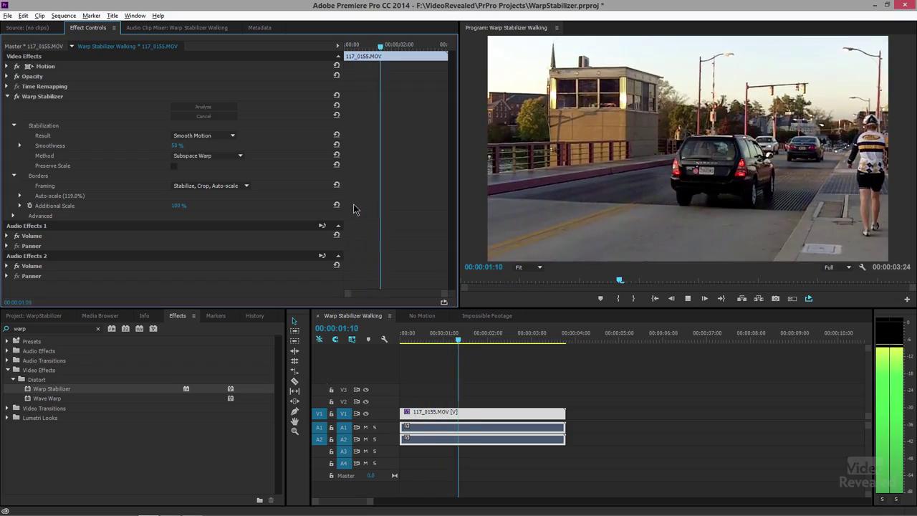
key(ctrl+grave)
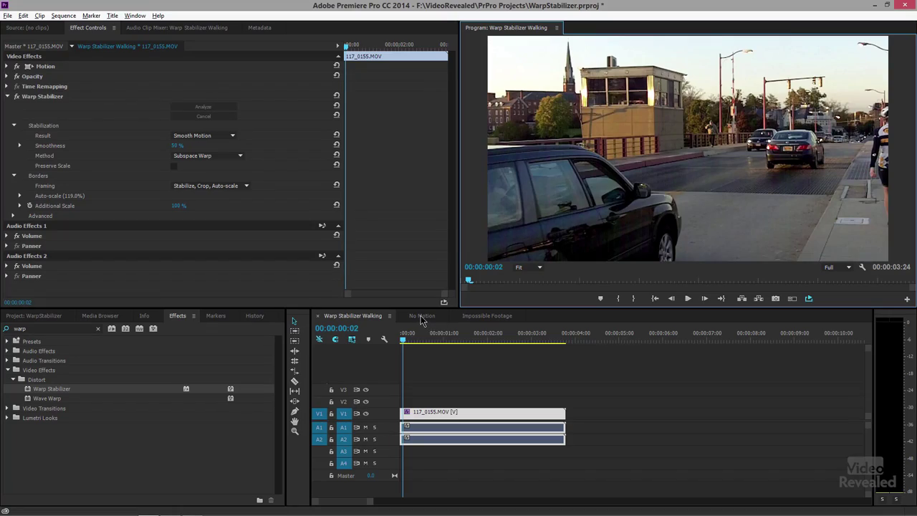
click(422, 316)
Step: Play the No Motion sequence, toggling the Warp Stabilizer off and on to compare the shake
key(space)
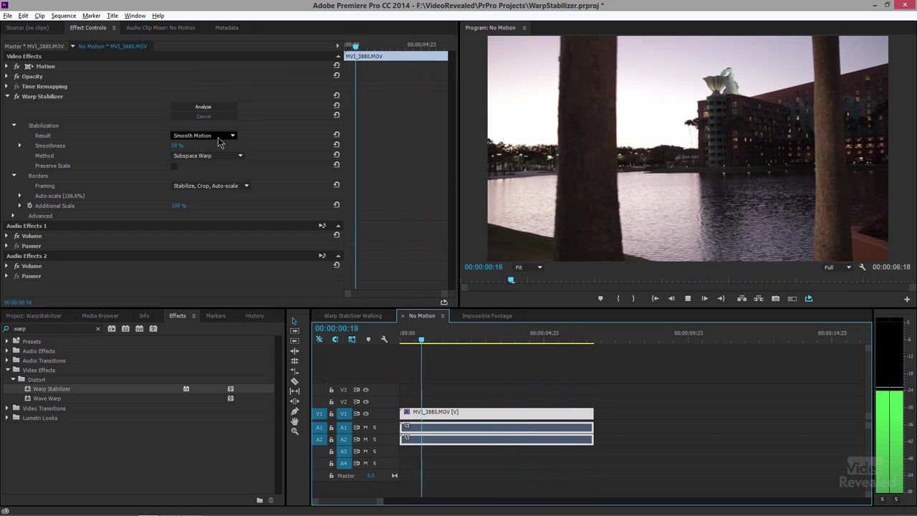
click(17, 96)
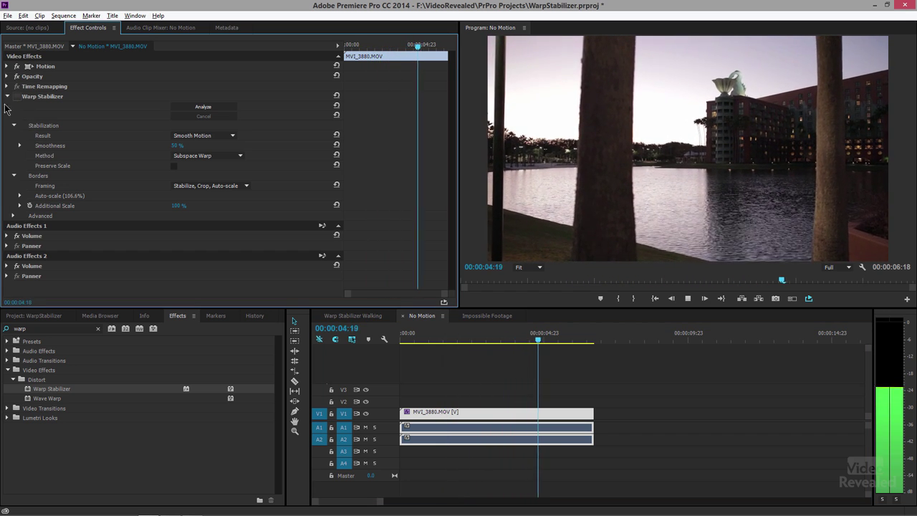
click(16, 96)
Step: Set the stabilizer Result to No Motion and replay MVI_3880.MOV, auto-scaled to 117.2%
click(222, 136)
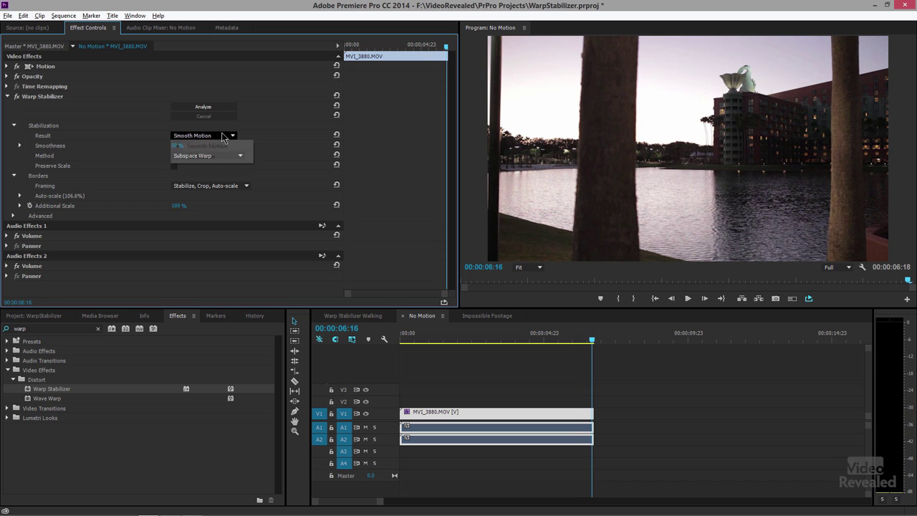
click(222, 156)
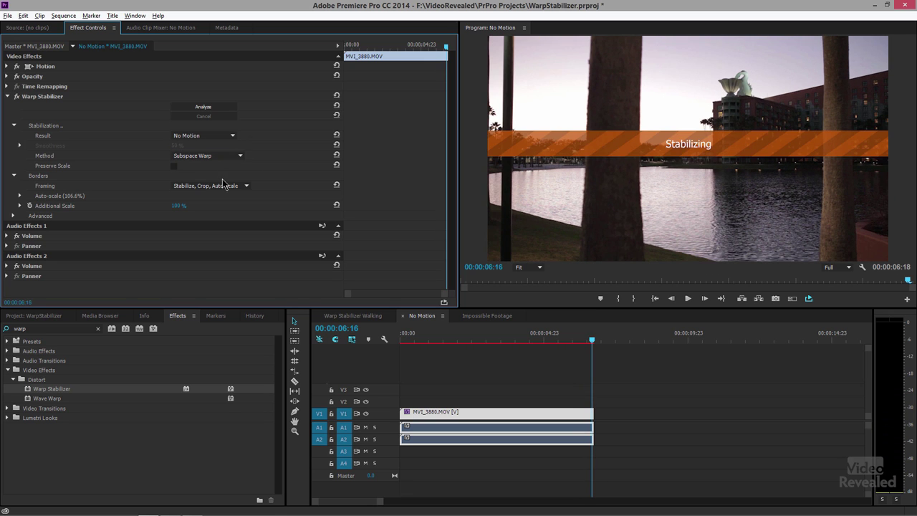
key(space)
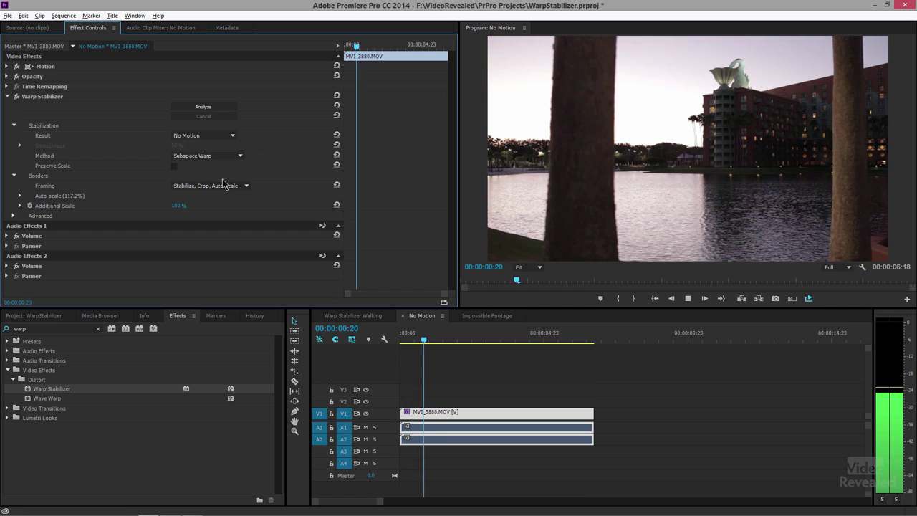